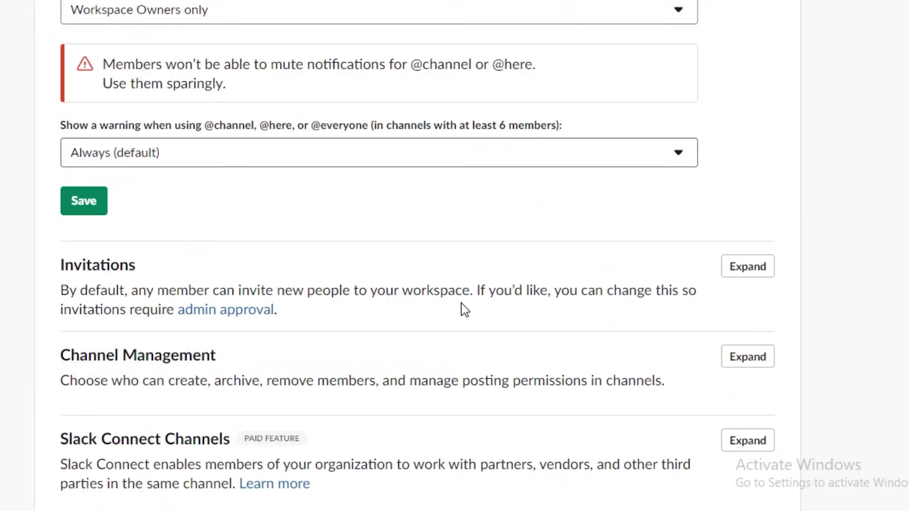
Turn on 'Require admin approval' for invitations, with requests sent to all admins via Slackbot
{"action": "scroll", "coordinate": [464, 309], "scroll_direction": "down", "scroll_amount": 3}
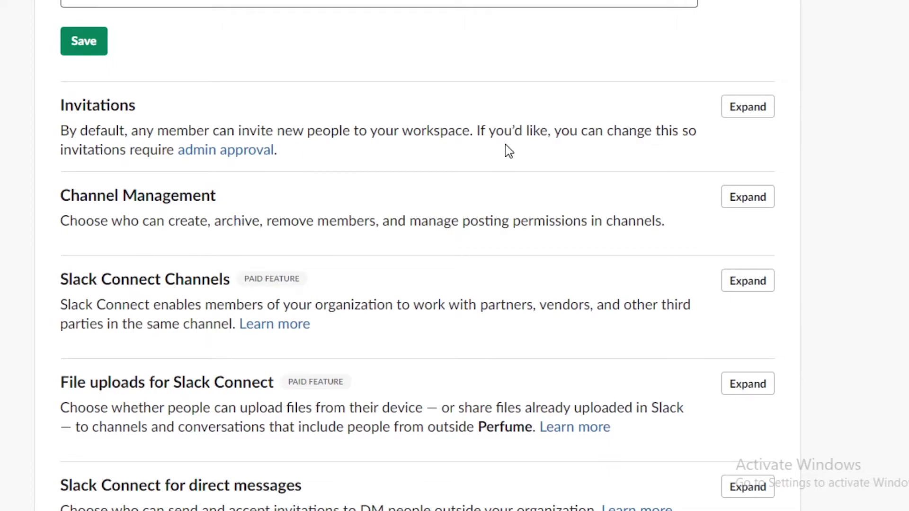
{"action": "left_click", "coordinate": [737, 113]}
{"action": "left_click", "coordinate": [164, 188]}
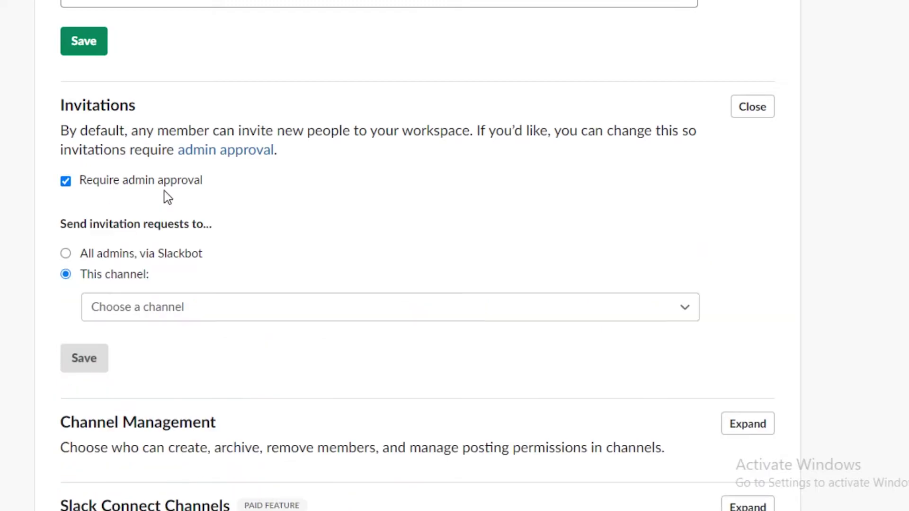
{"action": "left_click", "coordinate": [196, 308]}
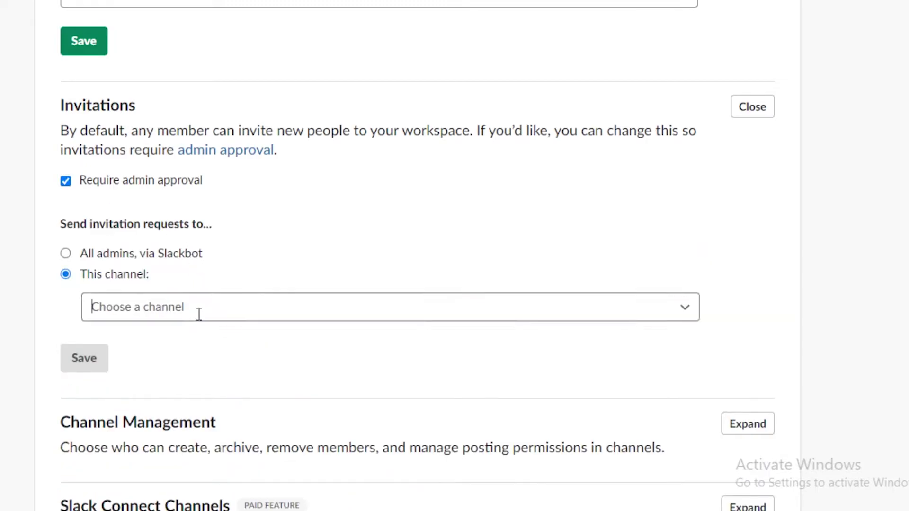
{"action": "left_click", "coordinate": [164, 256]}
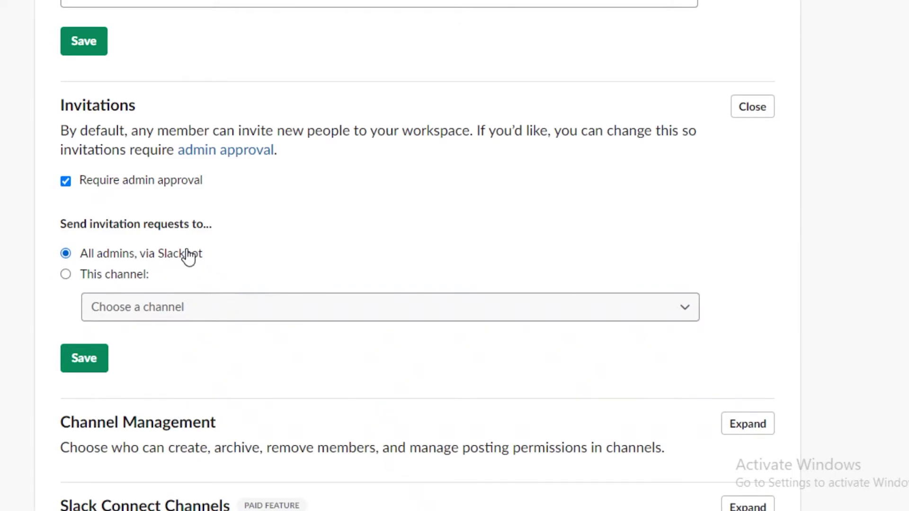
{"action": "scroll", "coordinate": [98, 288], "scroll_direction": "down", "scroll_amount": 5}
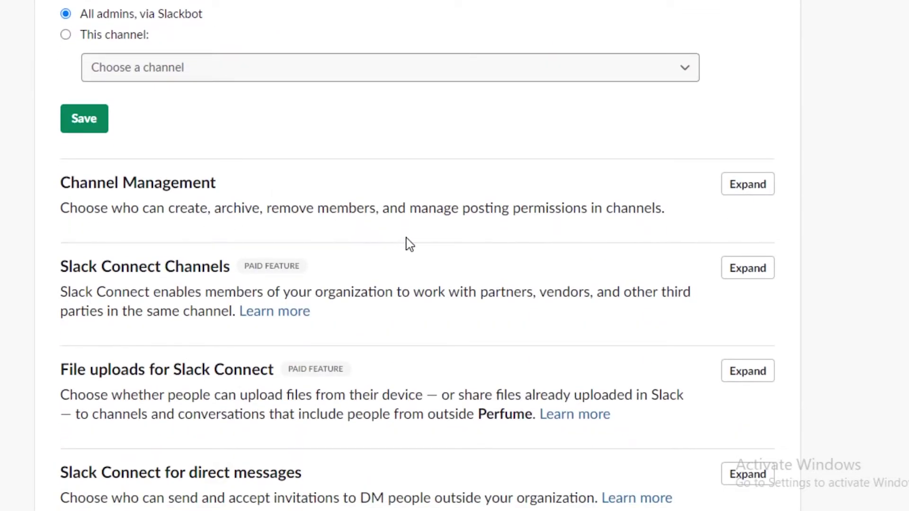
Set both private and public channel creation permissions to 'Workspace Owners only'
{"action": "left_click", "coordinate": [772, 185]}
{"action": "scroll", "coordinate": [521, 279], "scroll_direction": "down", "scroll_amount": 5}
{"action": "scroll", "coordinate": [524, 349], "scroll_direction": "up", "scroll_amount": 5}
{"action": "left_click", "coordinate": [339, 268]}
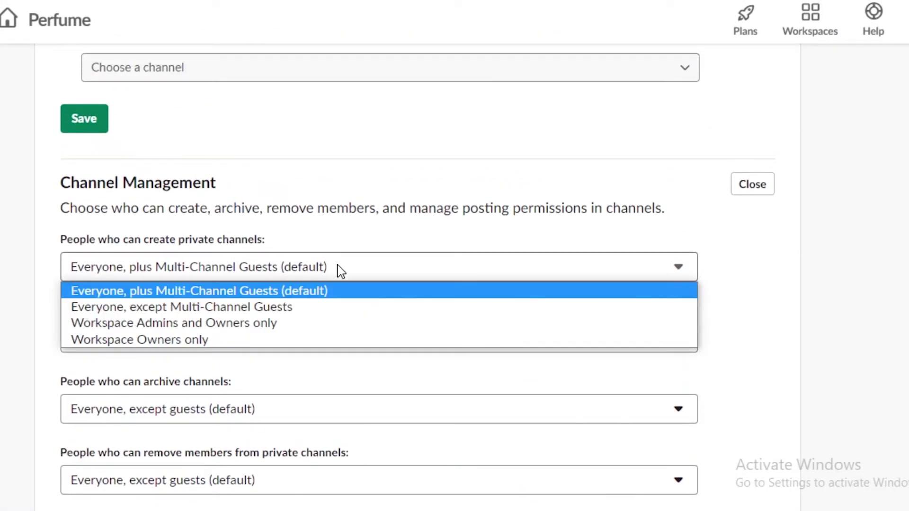
{"action": "left_click", "coordinate": [253, 339]}
{"action": "left_click", "coordinate": [239, 338]}
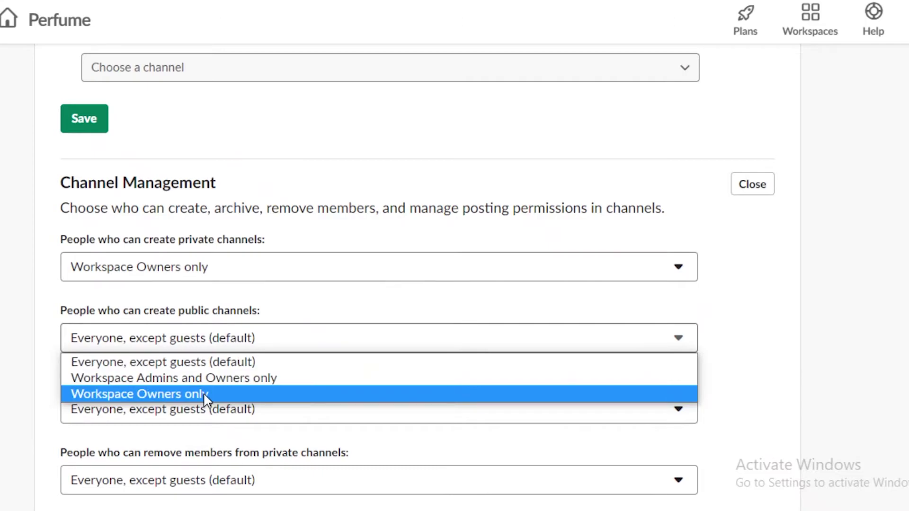
{"action": "left_click", "coordinate": [209, 394]}
{"action": "scroll", "coordinate": [121, 341], "scroll_direction": "down", "scroll_amount": 5}
{"action": "scroll", "coordinate": [120, 342], "scroll_direction": "down", "scroll_amount": 10}
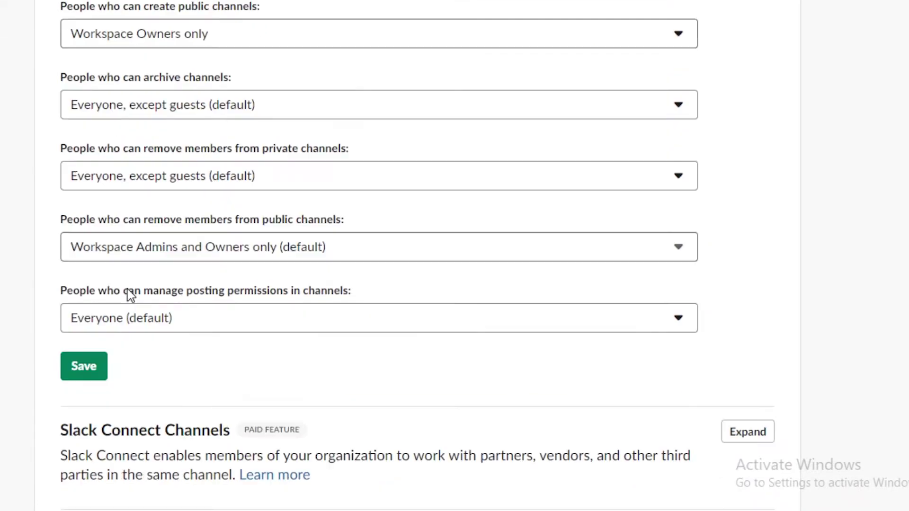
{"action": "scroll", "coordinate": [157, 354], "scroll_direction": "up", "scroll_amount": 3}
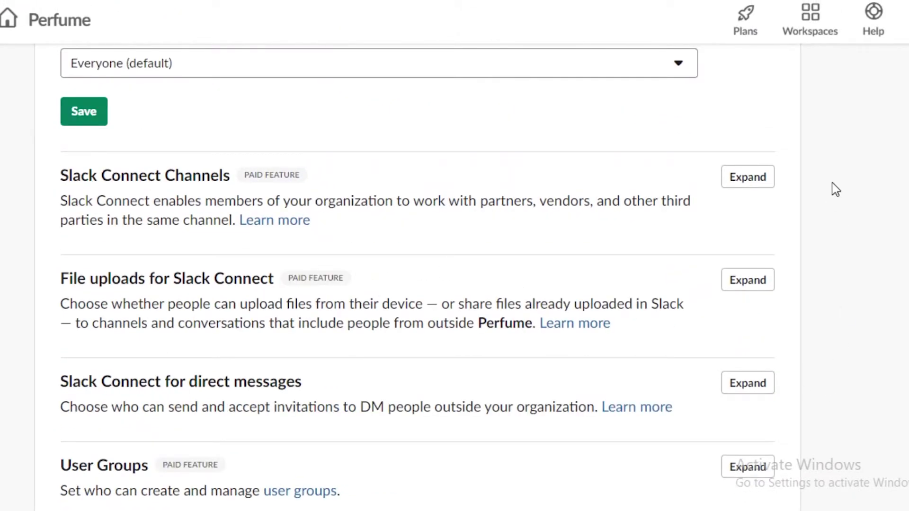
{"action": "scroll", "coordinate": [665, 353], "scroll_direction": "down", "scroll_amount": 3}
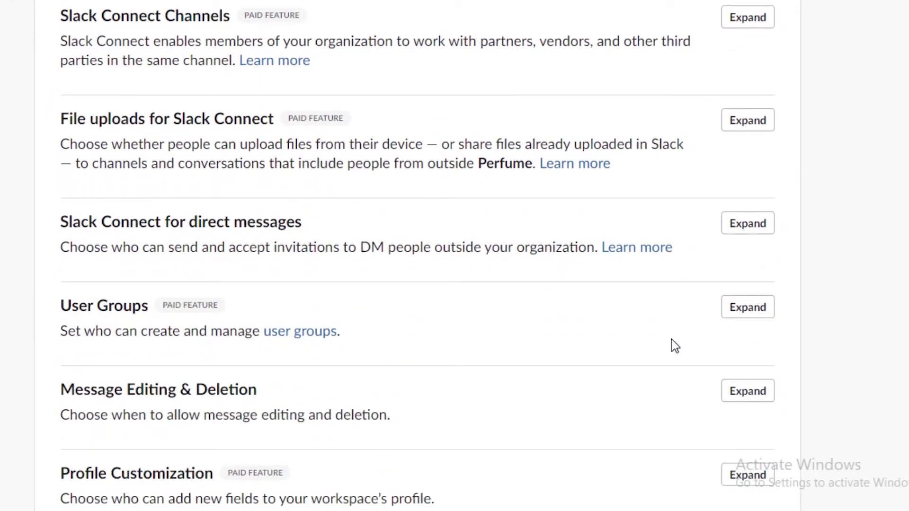
{"action": "scroll", "coordinate": [649, 360], "scroll_direction": "down", "scroll_amount": 5}
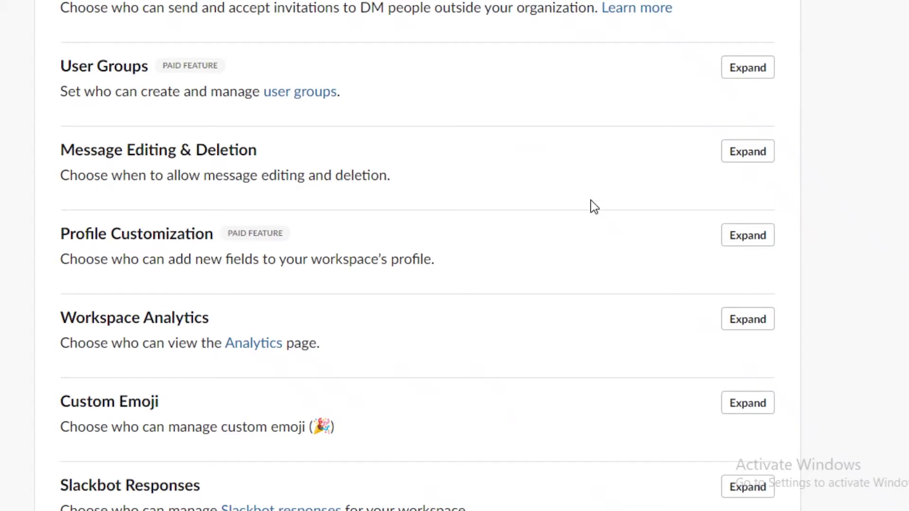
Set message editing to 'Never' and deletion to 'Workspace Owners and Admins only'
{"action": "left_click", "coordinate": [746, 160]}
{"action": "left_click", "coordinate": [158, 232]}
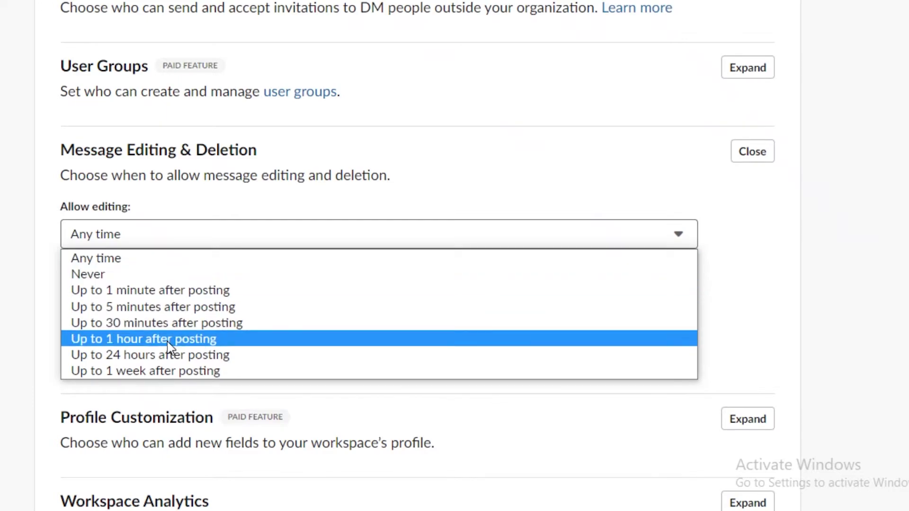
{"action": "left_click", "coordinate": [175, 274]}
{"action": "left_click", "coordinate": [168, 308]}
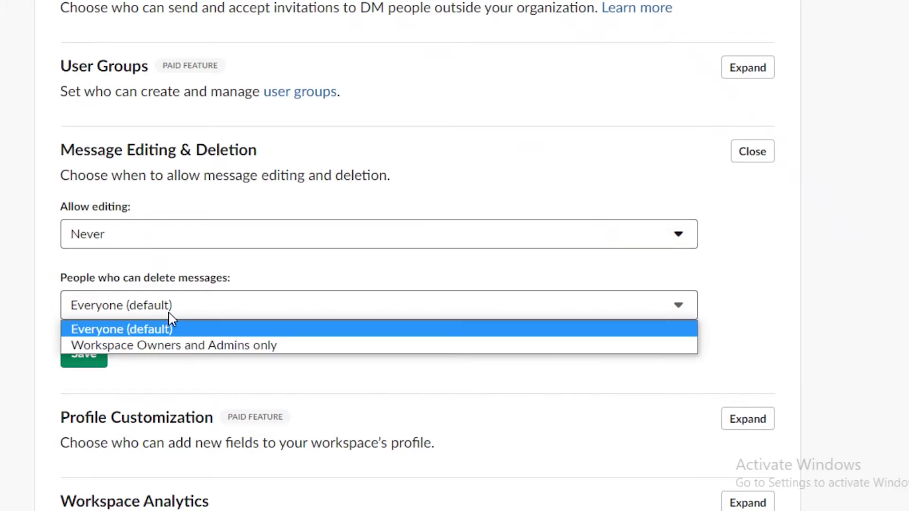
{"action": "left_click", "coordinate": [181, 348]}
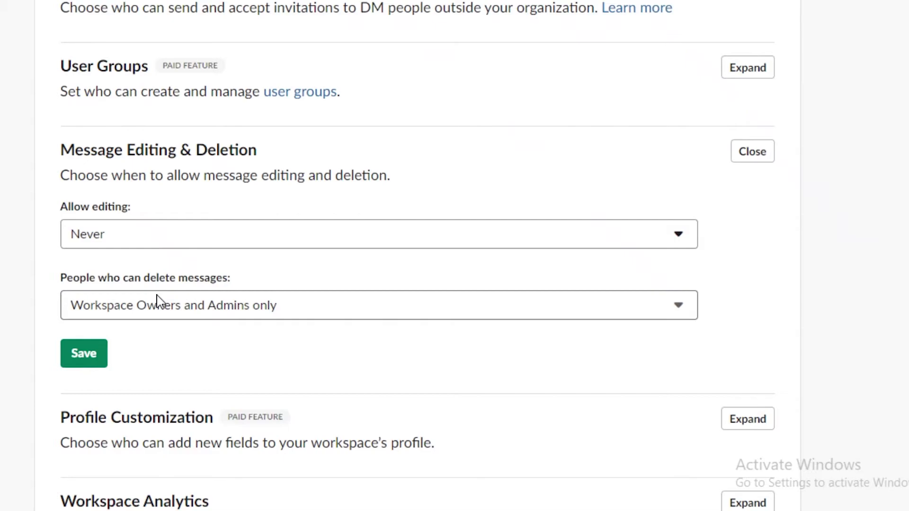
{"action": "scroll", "coordinate": [157, 301], "scroll_direction": "down", "scroll_amount": 6}
{"action": "scroll", "coordinate": [769, 308], "scroll_direction": "down", "scroll_amount": 10}
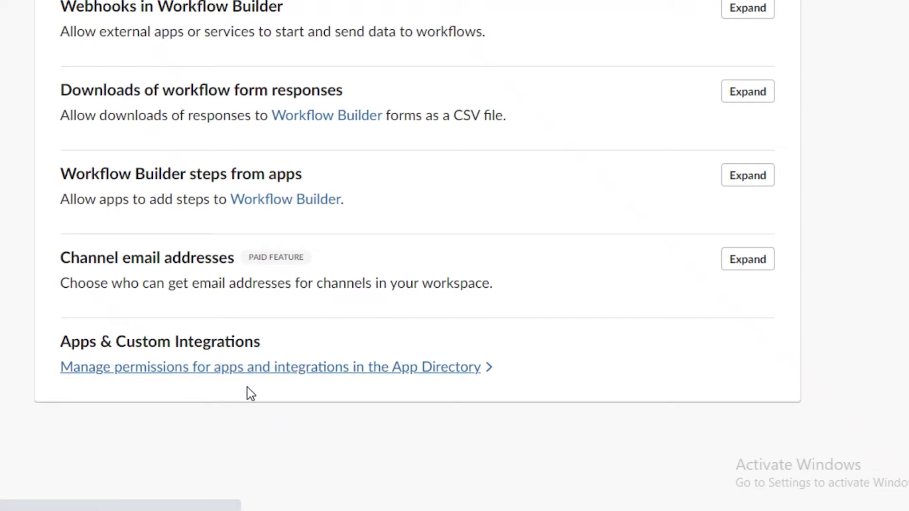
Switch Require App Approval on in the App Directory's app permissions
{"action": "left_click", "coordinate": [240, 374]}
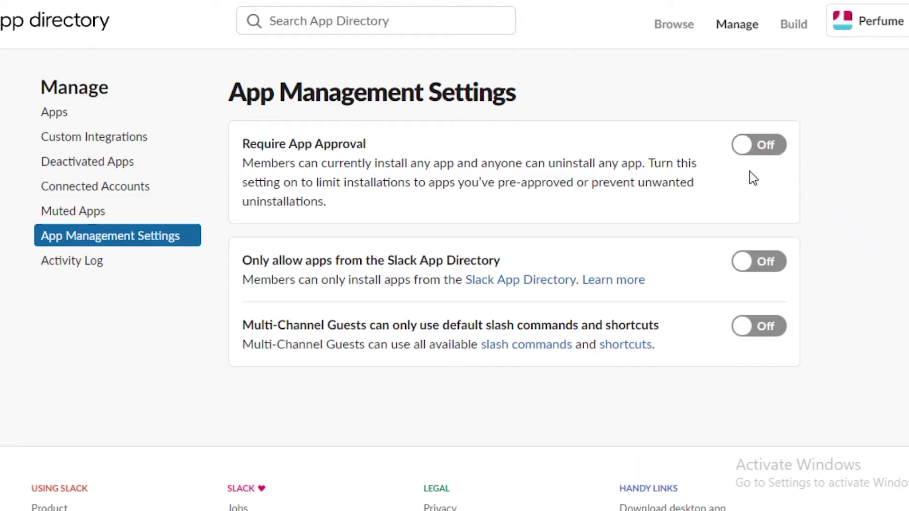
{"action": "left_click", "coordinate": [761, 150]}
{"action": "scroll", "coordinate": [518, 261], "scroll_direction": "down", "scroll_amount": 2}
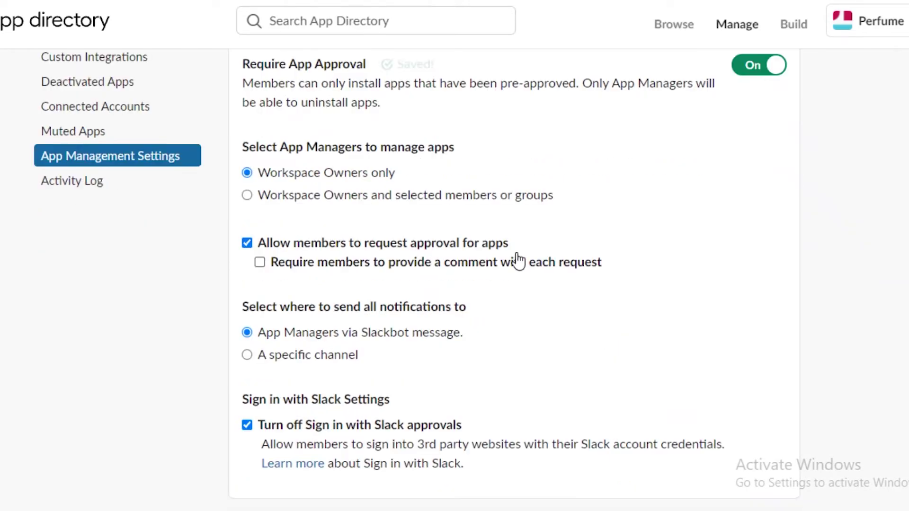
{"action": "scroll", "coordinate": [374, 201], "scroll_direction": "down", "scroll_amount": 7}
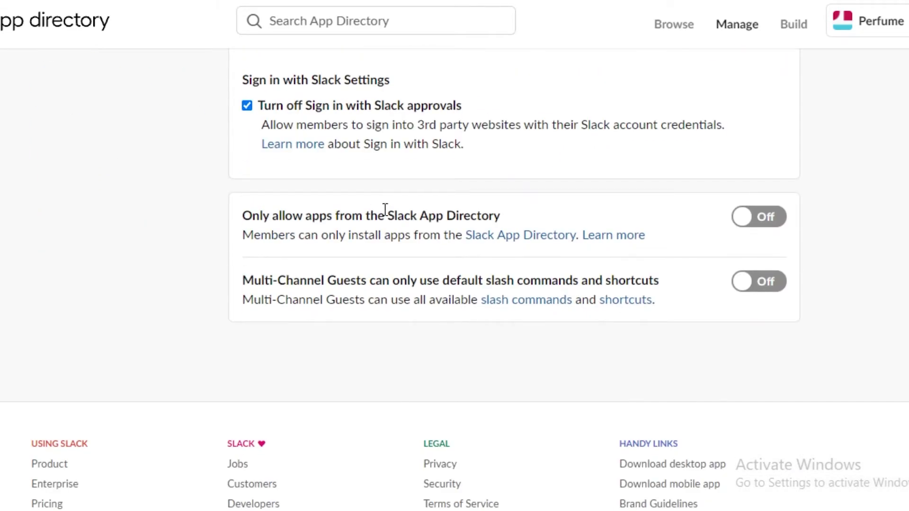
{"action": "scroll", "coordinate": [710, 213], "scroll_direction": "up", "scroll_amount": 10}
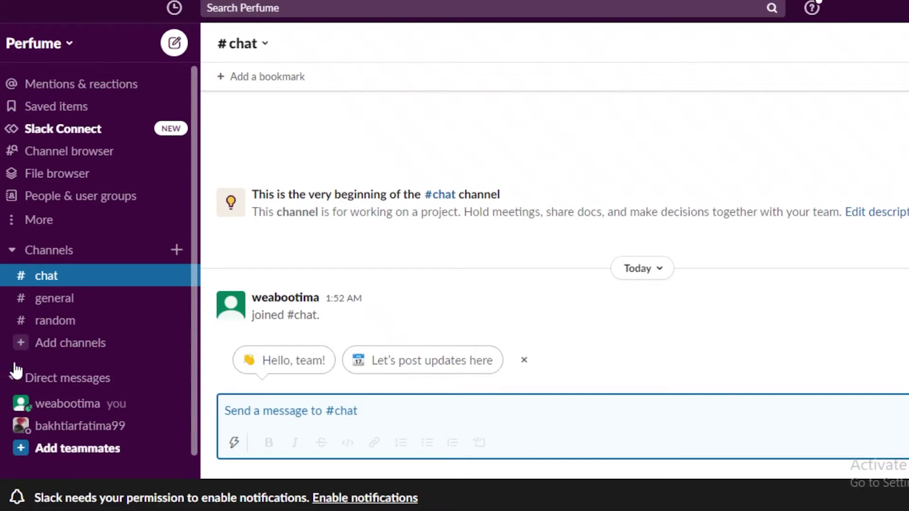
Create the public channel 'salesprogress', skipping the add-people step
{"action": "left_click", "coordinate": [34, 348]}
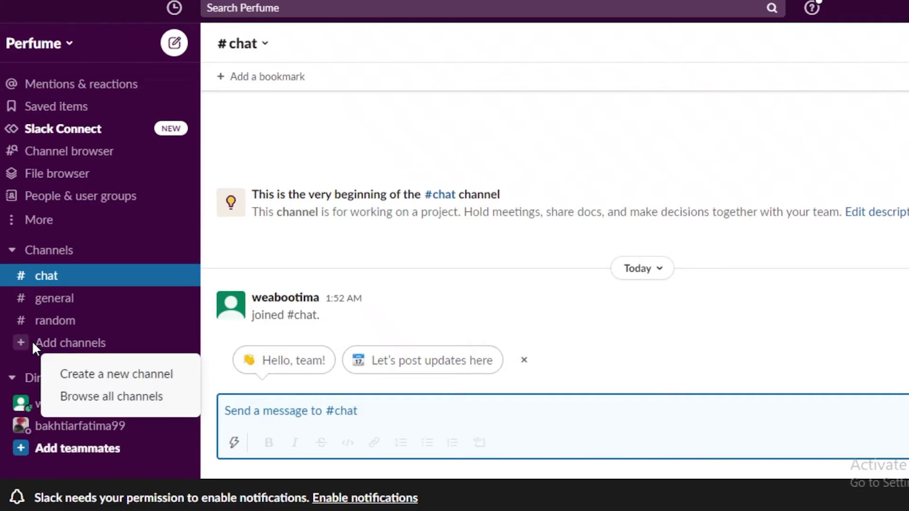
{"action": "left_click", "coordinate": [27, 345]}
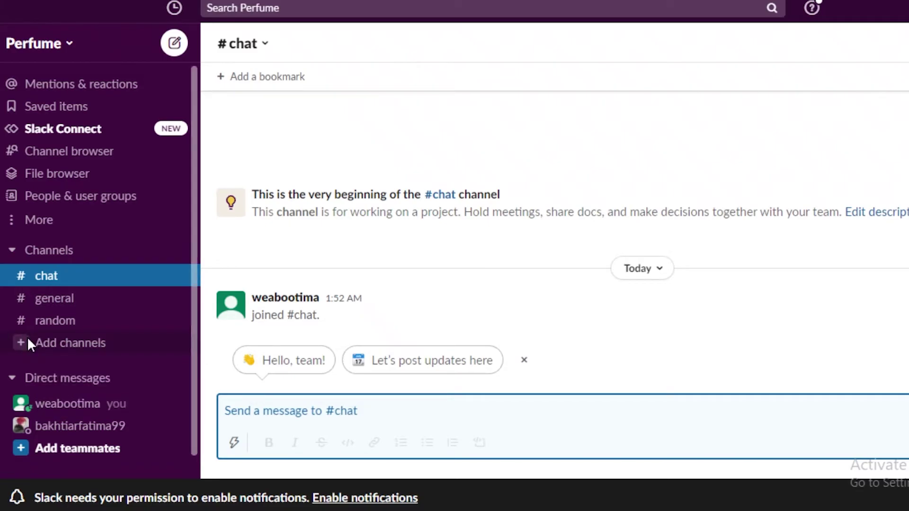
{"action": "left_click", "coordinate": [28, 342]}
{"action": "left_click", "coordinate": [77, 384]}
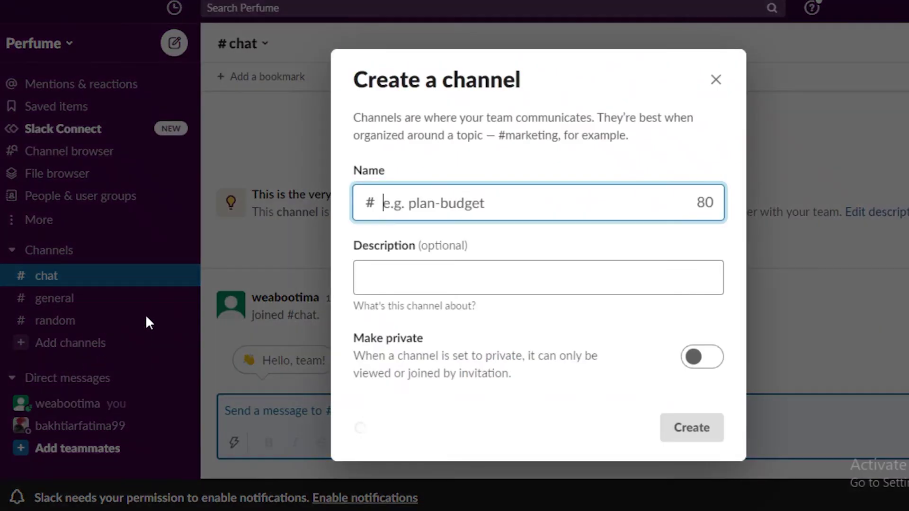
{"action": "left_click", "coordinate": [411, 214]}
{"action": "type", "text": "p"}
{"action": "key", "text": "BackSpace"}
{"action": "type", "text": "perfujm"}
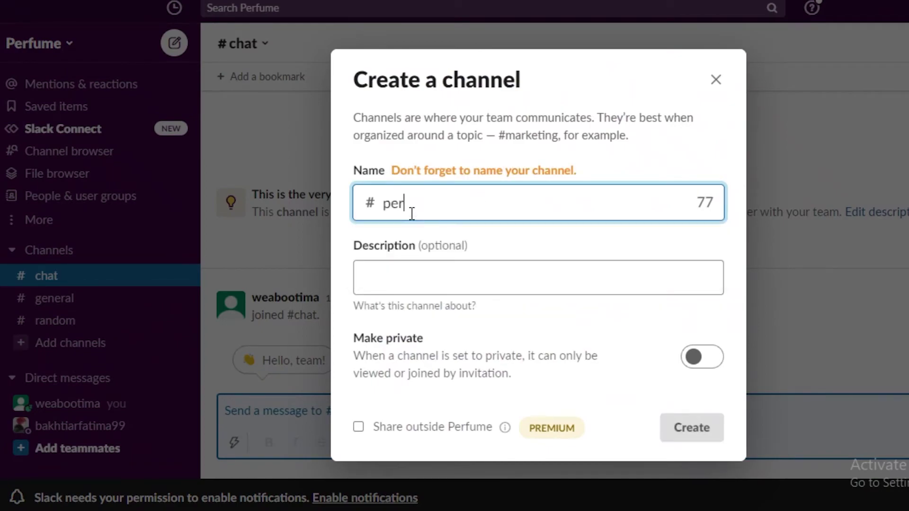
{"action": "key", "text": "BackSpace"}
{"action": "key", "text": "BackSpace"}
{"action": "type", "text": "me."}
{"action": "key", "text": "BackSpace"}
{"action": "key", "text": "ctrl+BackSpace"}
{"action": "type", "text": "salesprogress"}
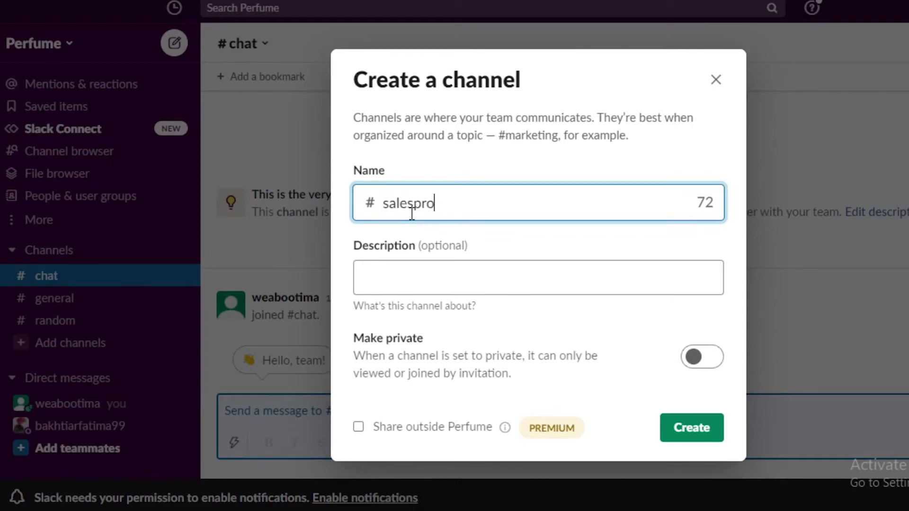
{"action": "left_click", "coordinate": [689, 428]}
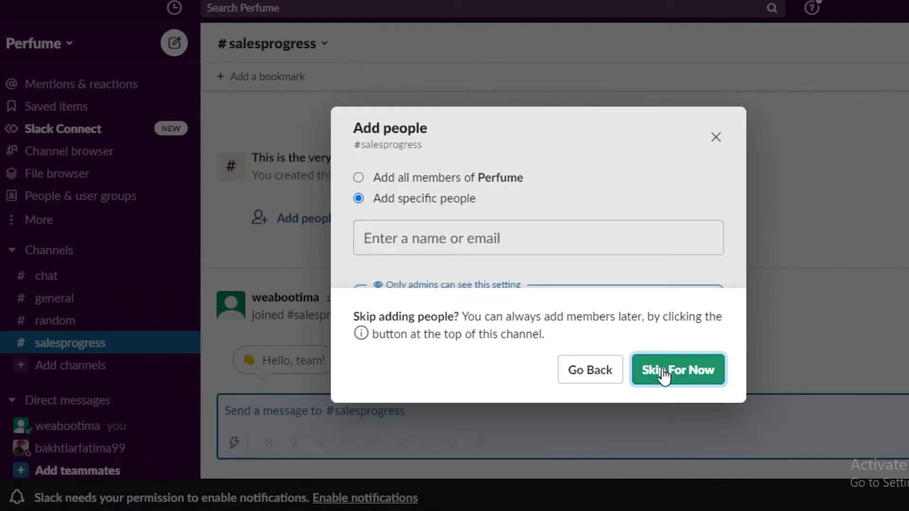
{"action": "left_click", "coordinate": [677, 370]}
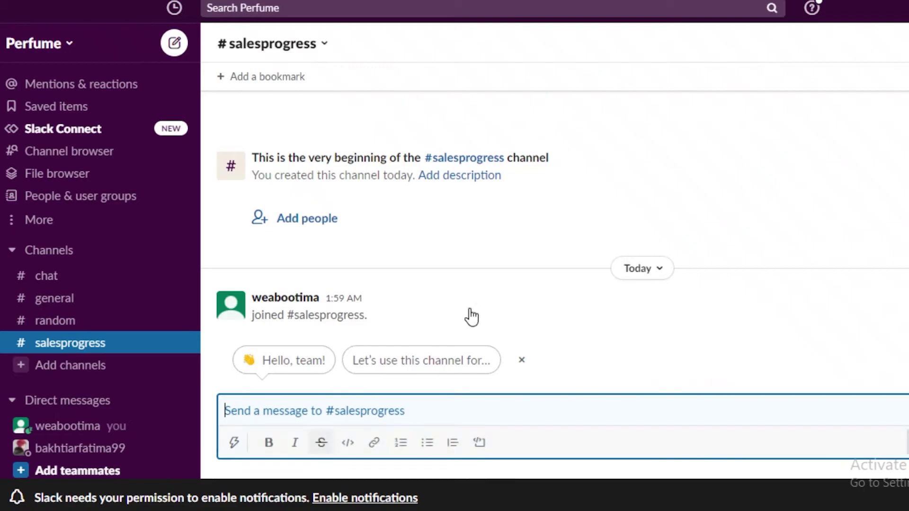
Create another public channel named 'marketing' from the Add channels menu
{"action": "left_click", "coordinate": [21, 362]}
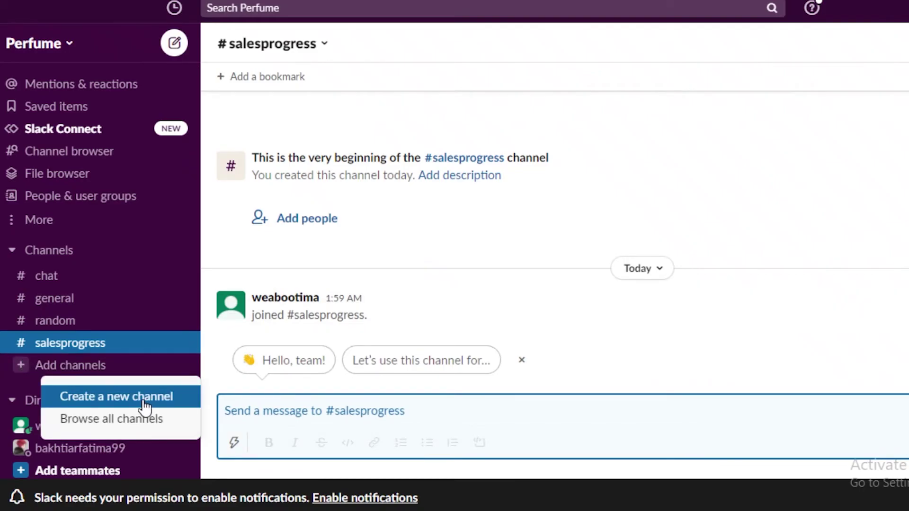
{"action": "left_click", "coordinate": [148, 396]}
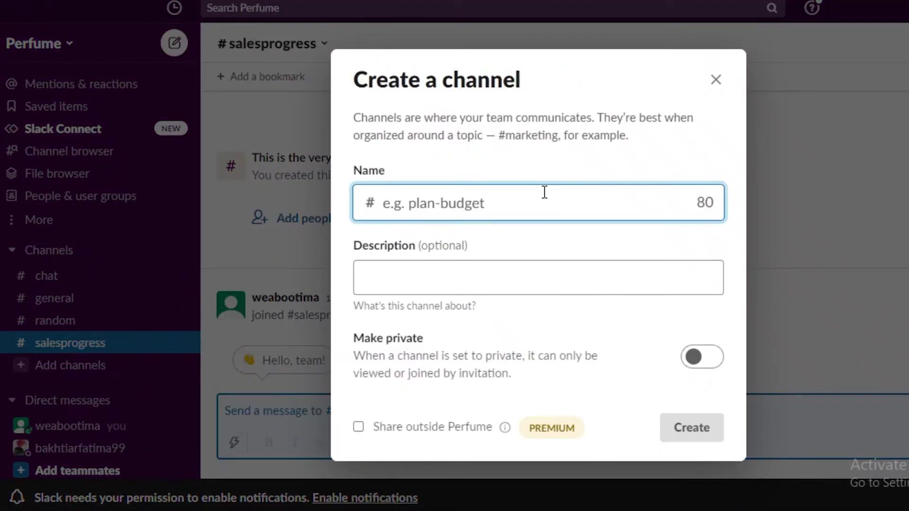
{"action": "type", "text": "mare"}
{"action": "key", "text": "BackSpace"}
{"action": "type", "text": "kle"}
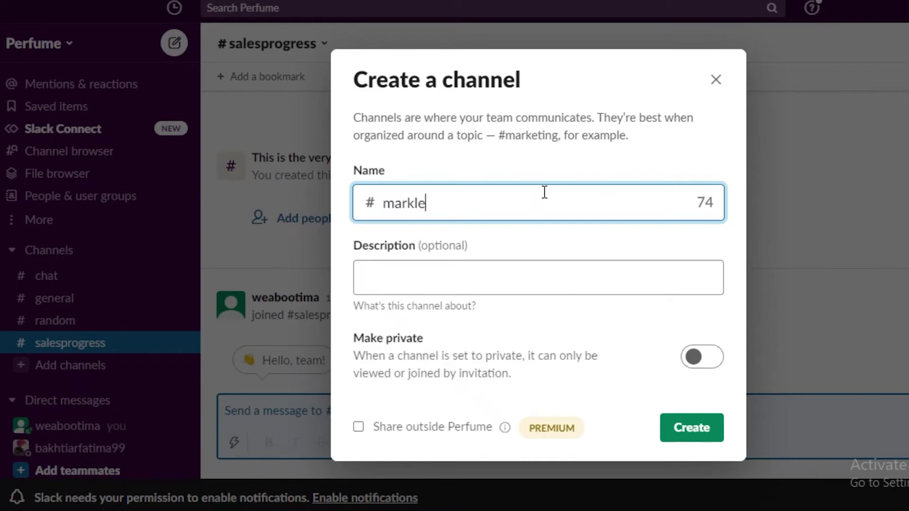
{"action": "key", "text": "BackSpace"}
{"action": "key", "text": "BackSpace"}
{"action": "type", "text": "eting-st"}
{"action": "key", "text": "BackSpace"}
{"action": "key", "text": "BackSpace"}
{"action": "key", "text": "BackSpace"}
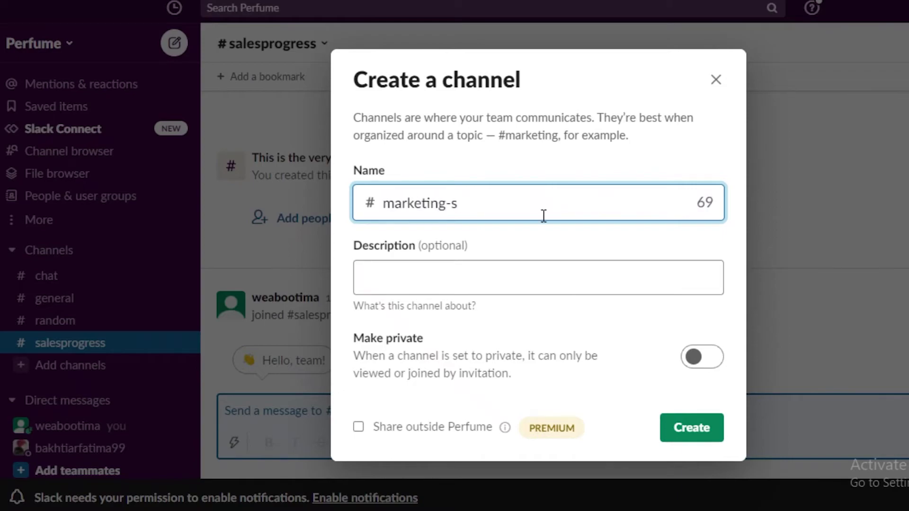
{"action": "left_click", "coordinate": [701, 433]}
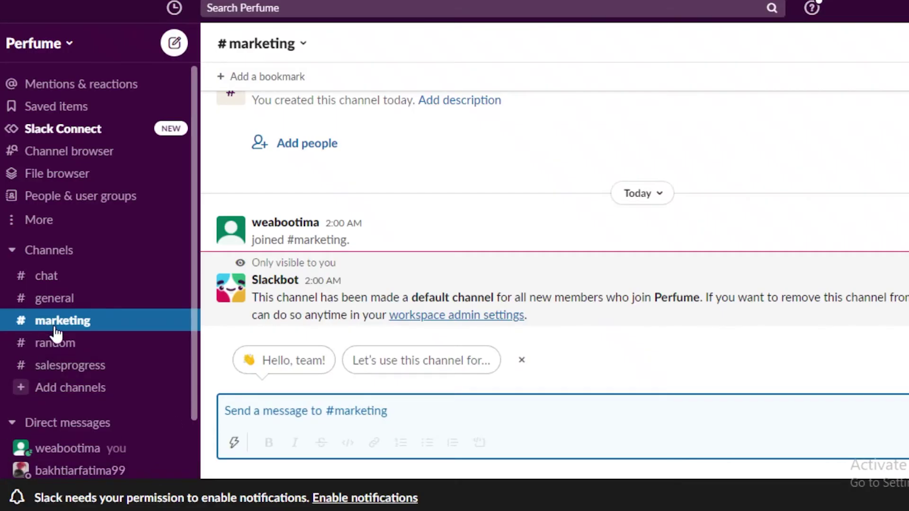
{"action": "left_click", "coordinate": [67, 343]}
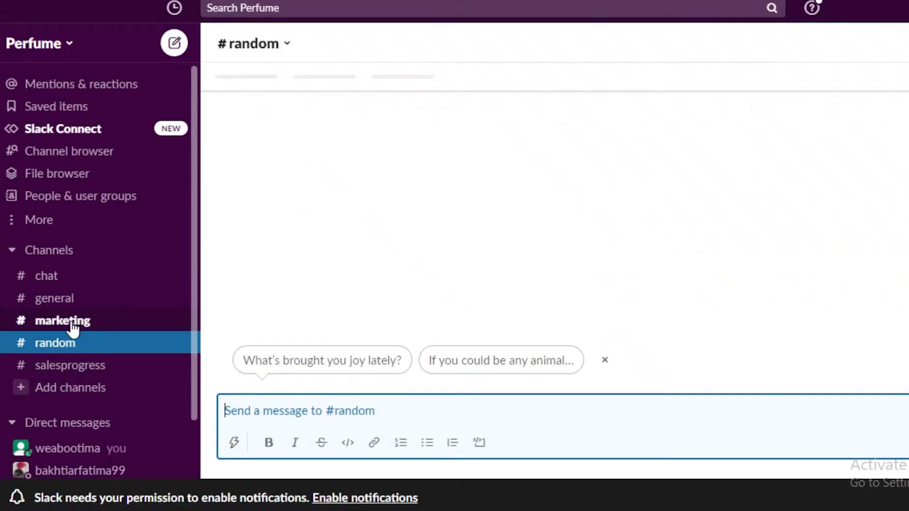
{"action": "left_click", "coordinate": [72, 324]}
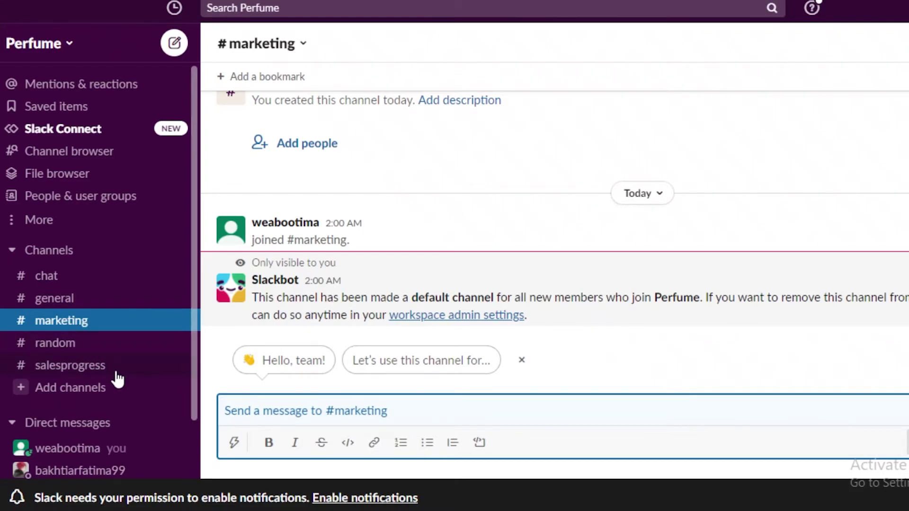
{"action": "left_click", "coordinate": [104, 359]}
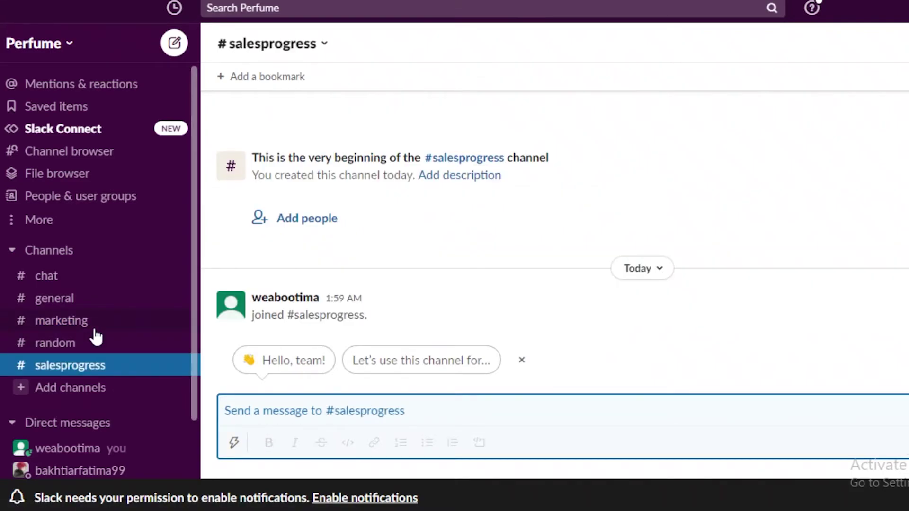
{"action": "left_click", "coordinate": [95, 330]}
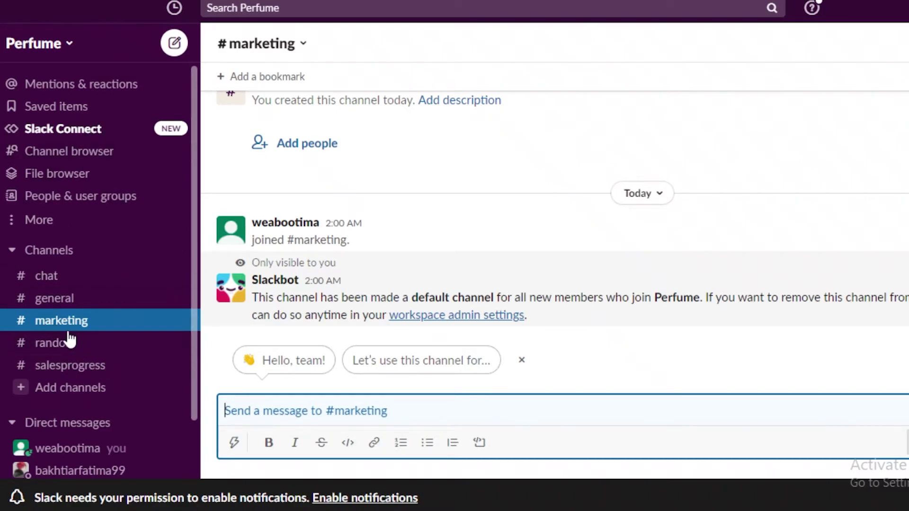
Create the 'samples' channel, skip adding people, then view and close its details
{"action": "left_click", "coordinate": [55, 403]}
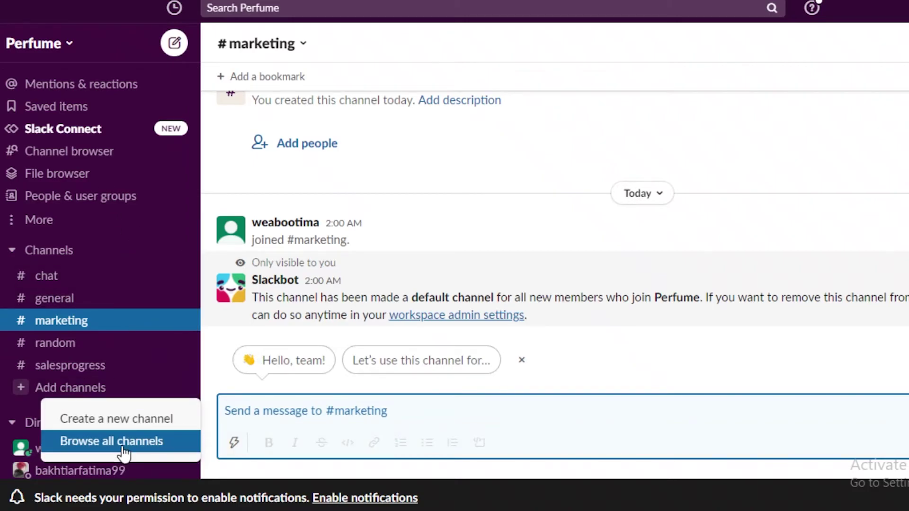
{"action": "left_click", "coordinate": [148, 420]}
{"action": "left_click", "coordinate": [521, 211]}
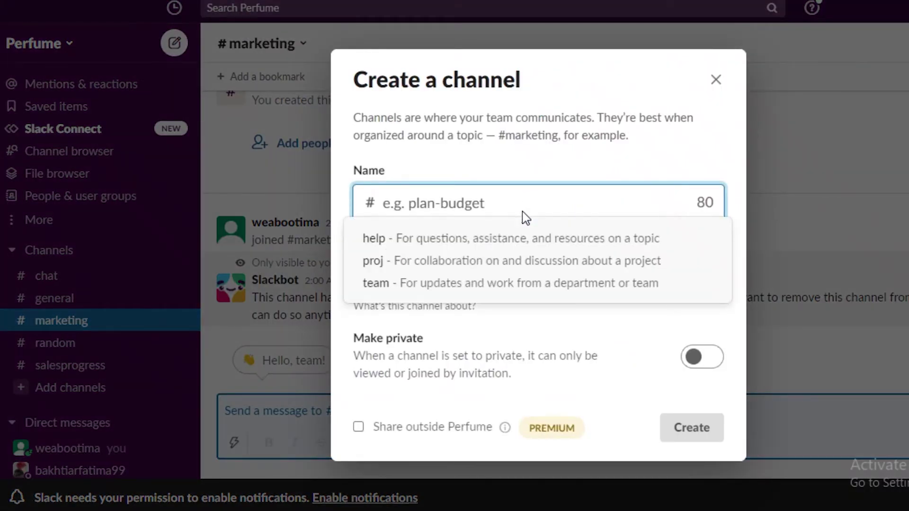
{"action": "type", "text": "a"}
{"action": "key", "text": "BackSpace"}
{"action": "type", "text": "samples"}
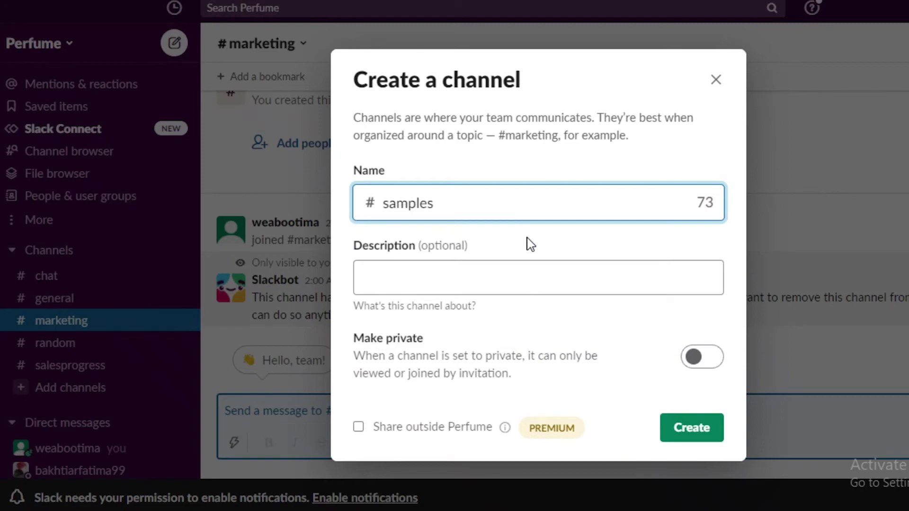
{"action": "left_click", "coordinate": [688, 427]}
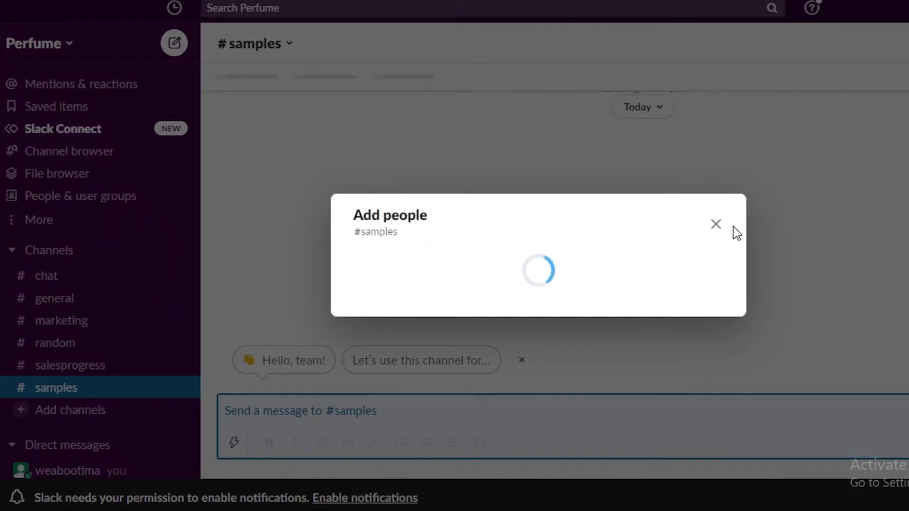
{"action": "left_click", "coordinate": [692, 369]}
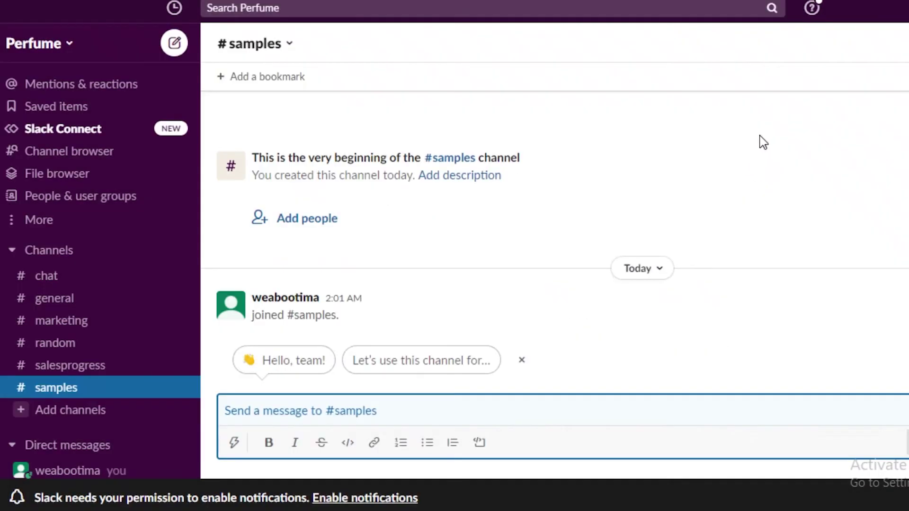
{"action": "left_click", "coordinate": [255, 43]}
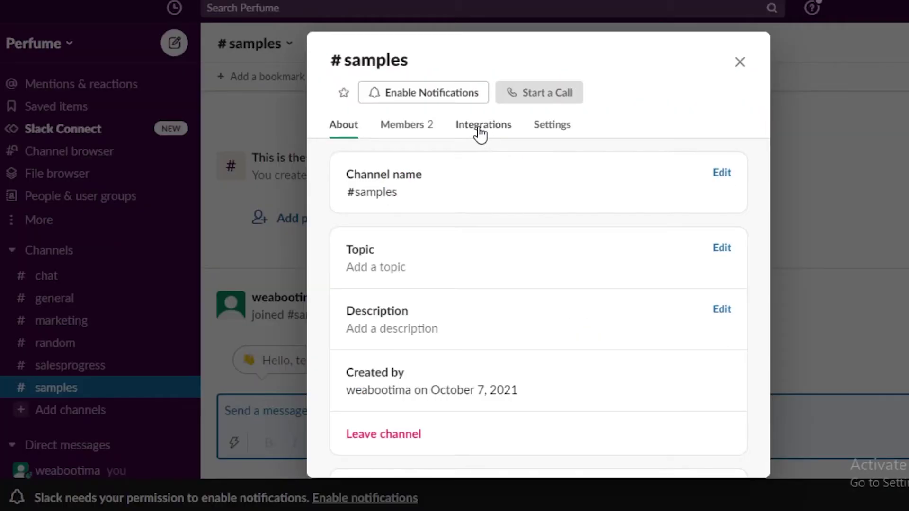
{"action": "left_click", "coordinate": [739, 62]}
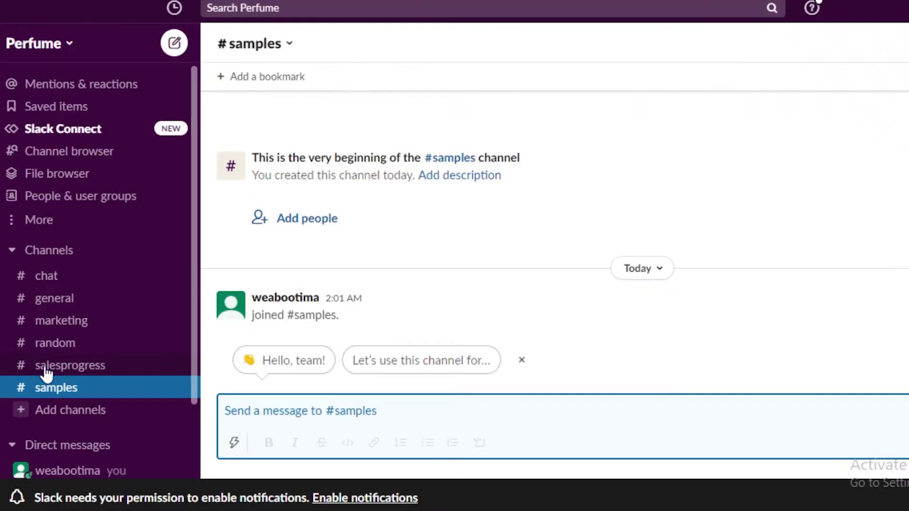
From #samples channel details, browse the installable apps such as Google Drive, Giphy, Trello and Zoom
{"action": "right_click", "coordinate": [71, 396]}
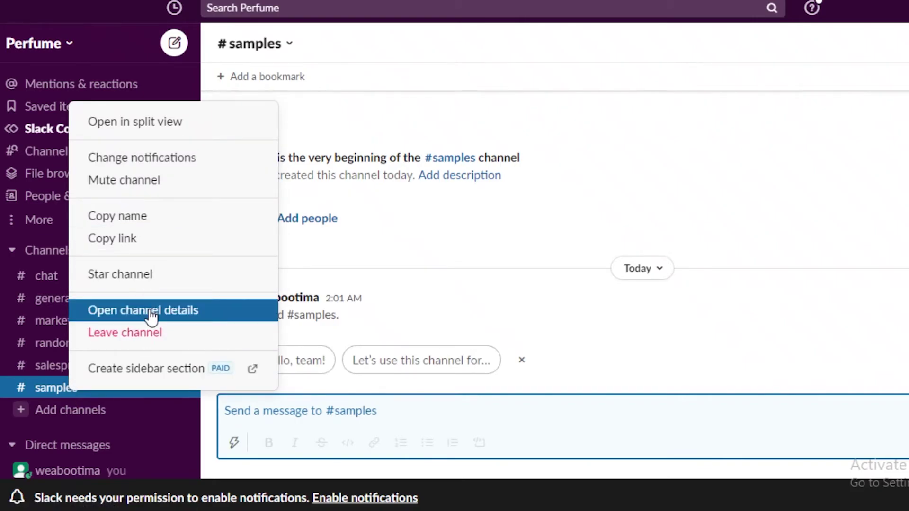
{"action": "key", "text": "Return"}
{"action": "left_click", "coordinate": [470, 124]}
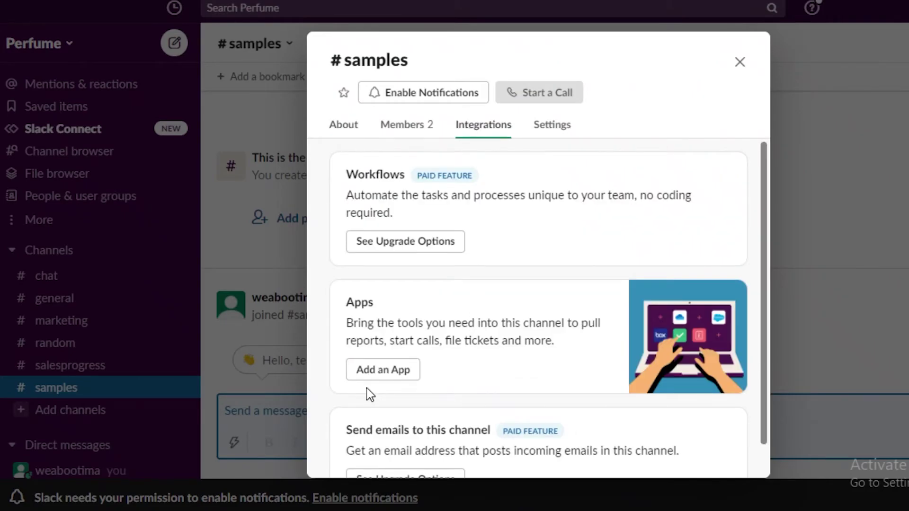
{"action": "left_click", "coordinate": [369, 376]}
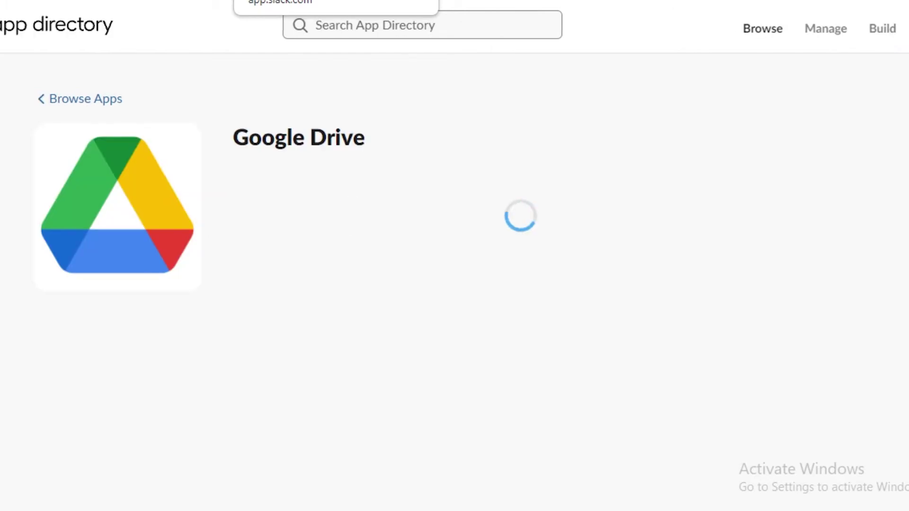
{"action": "left_click", "coordinate": [850, 11]}
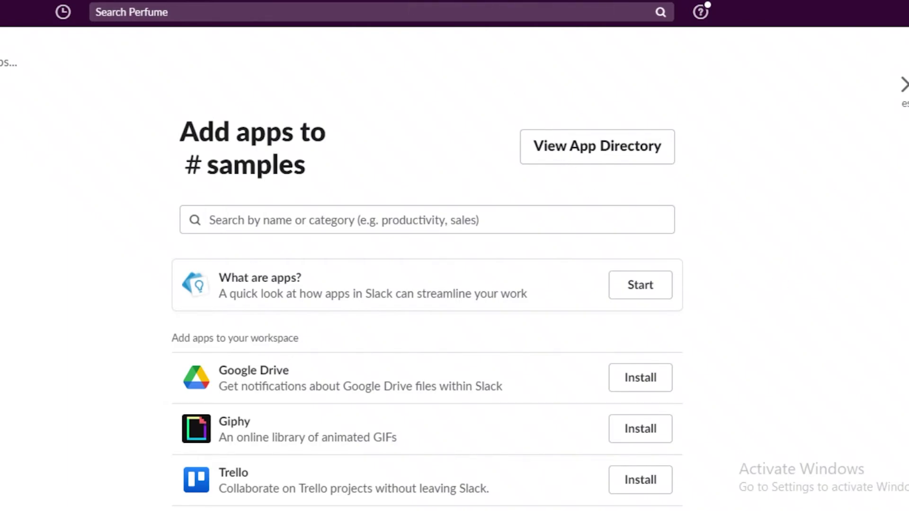
{"action": "scroll", "coordinate": [413, 406], "scroll_direction": "down", "scroll_amount": 3}
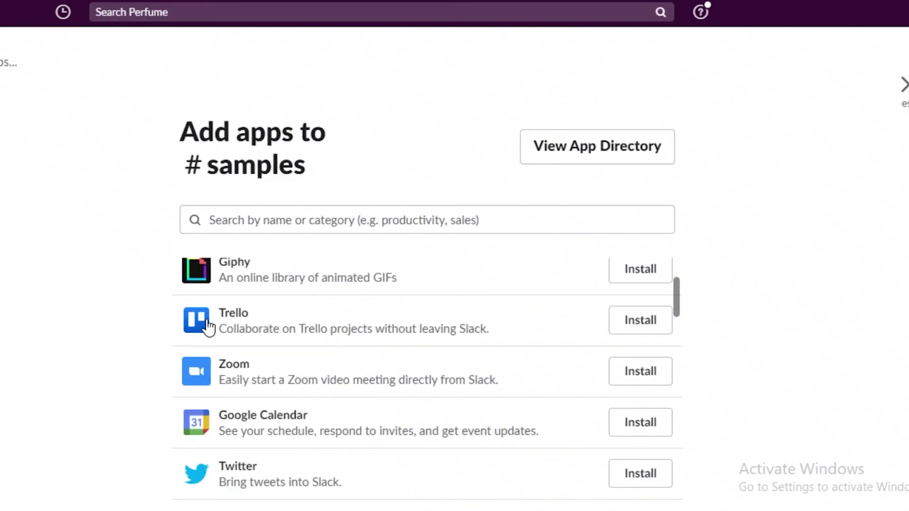
Close the app list and review the Pro, Business+ and Enterprise Grid plan cards and prices
{"action": "left_click", "coordinate": [900, 93]}
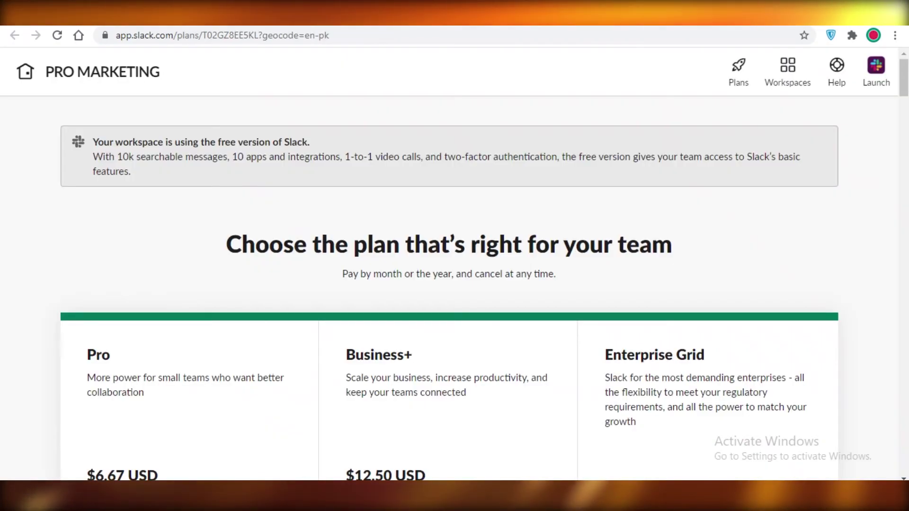
{"action": "scroll", "coordinate": [655, 231], "scroll_direction": "down", "scroll_amount": 3}
{"action": "scroll", "coordinate": [662, 257], "scroll_direction": "down", "scroll_amount": 1}
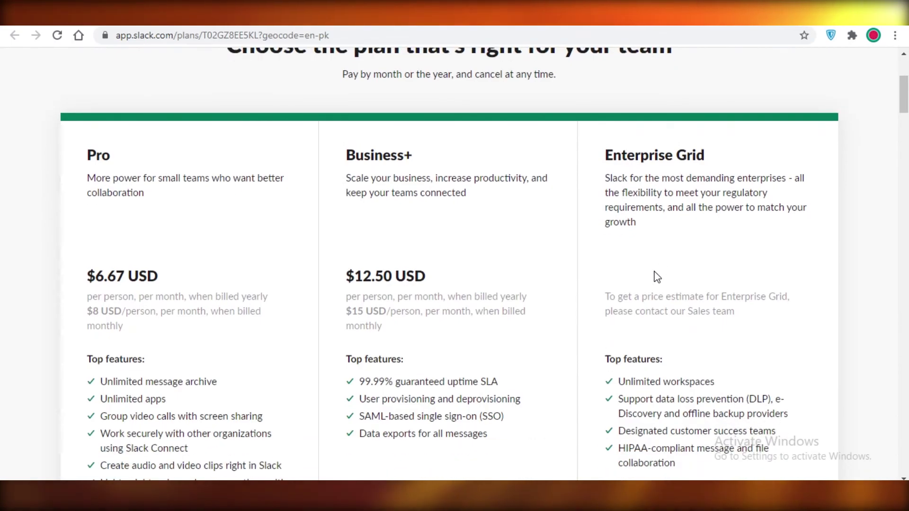
{"action": "scroll", "coordinate": [657, 272], "scroll_direction": "up", "scroll_amount": 1}
{"action": "scroll", "coordinate": [658, 279], "scroll_direction": "down", "scroll_amount": 1}
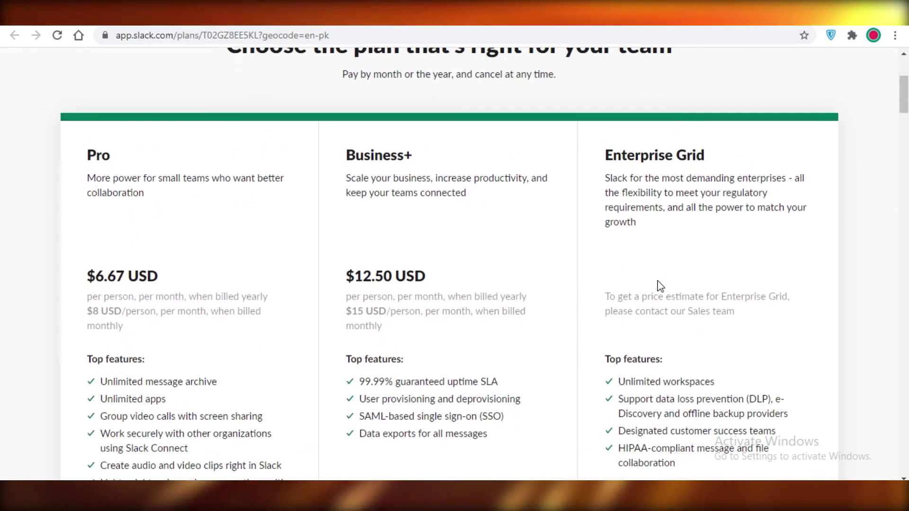
{"action": "scroll", "coordinate": [661, 286], "scroll_direction": "down", "scroll_amount": 2}
{"action": "scroll", "coordinate": [268, 254], "scroll_direction": "up", "scroll_amount": 2}
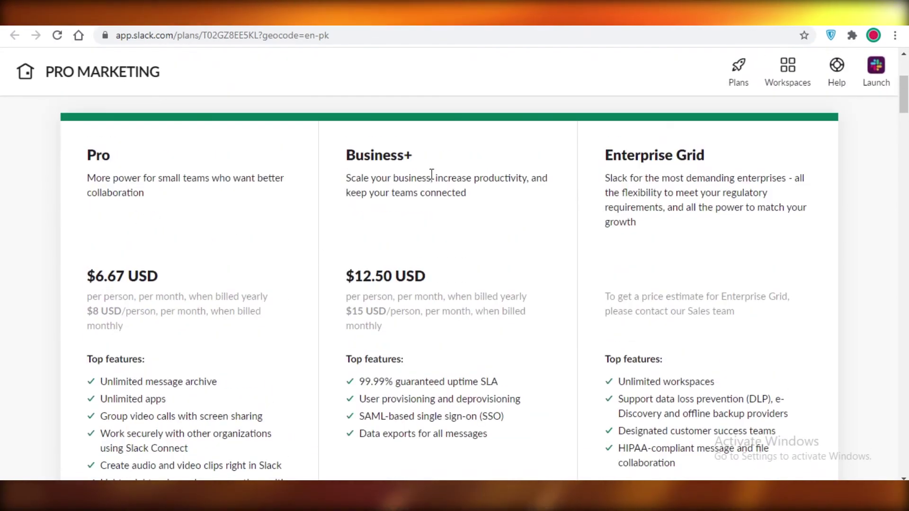
{"action": "scroll", "coordinate": [438, 182], "scroll_direction": "down", "scroll_amount": 1}
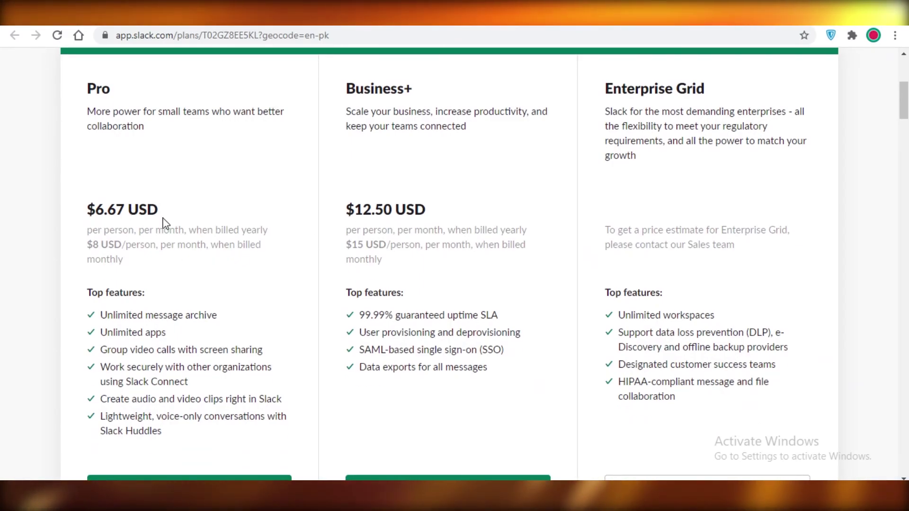
{"action": "scroll", "coordinate": [170, 232], "scroll_direction": "down", "scroll_amount": 1}
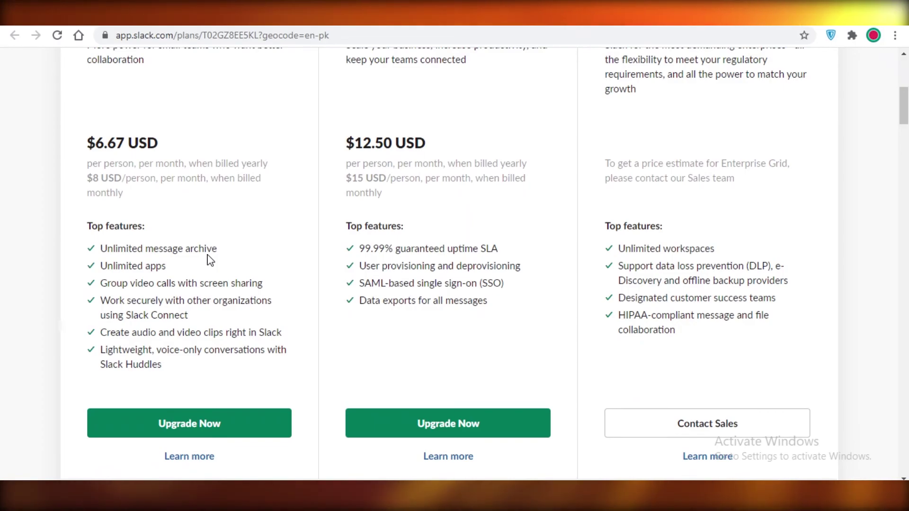
{"action": "scroll", "coordinate": [118, 284], "scroll_direction": "up", "scroll_amount": 2}
{"action": "scroll", "coordinate": [142, 293], "scroll_direction": "down", "scroll_amount": 2}
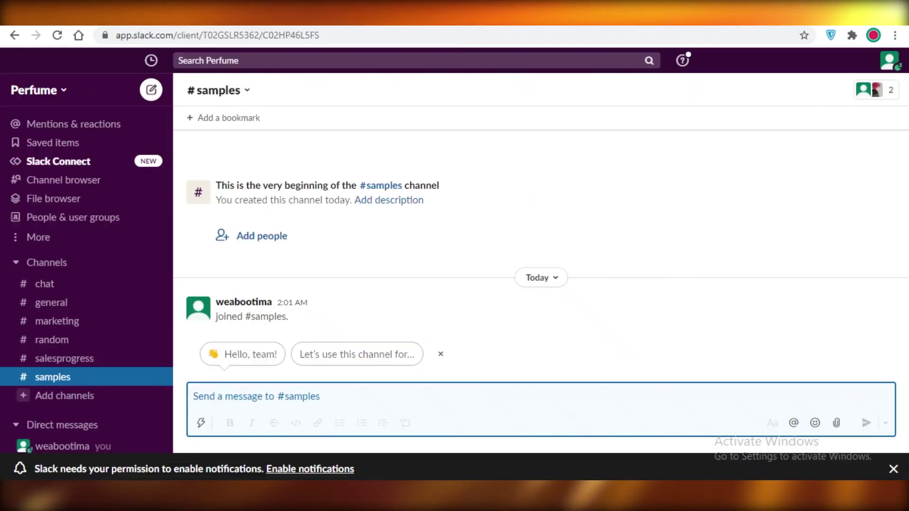
Visit Slack Connect, dismiss its introduction, and return to the plans page with Pro at $6.67
{"action": "left_click", "coordinate": [56, 163]}
{"action": "left_click", "coordinate": [623, 59]}
{"action": "scroll", "coordinate": [312, 417], "scroll_direction": "down", "scroll_amount": 3}
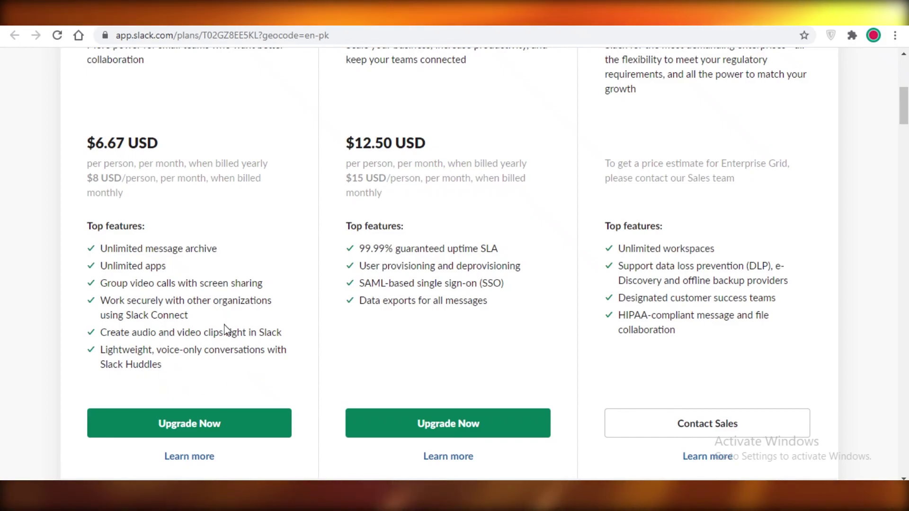
Look over the paid plans on the pricing page, then return to the Perfume workspace's Slack Connect tab
{"action": "scroll", "coordinate": [350, 263], "scroll_direction": "up", "scroll_amount": 3}
{"action": "scroll", "coordinate": [351, 272], "scroll_direction": "down", "scroll_amount": 1}
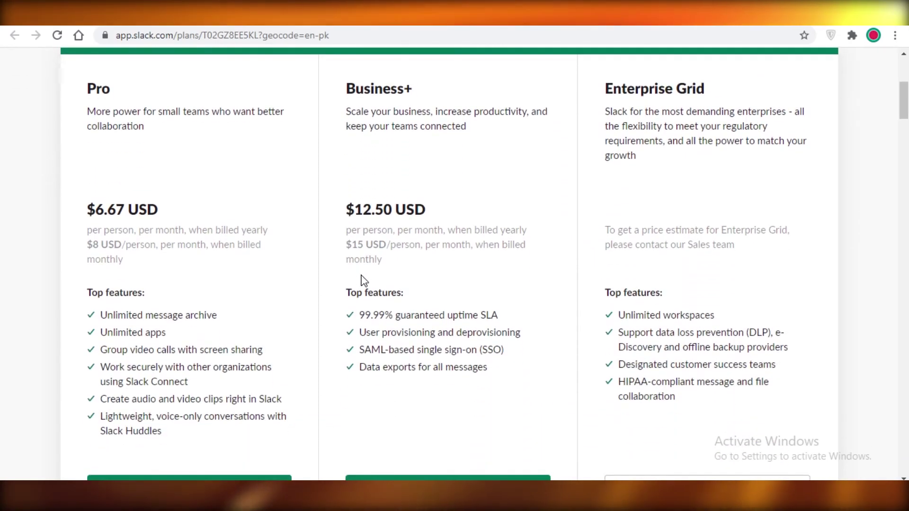
{"action": "scroll", "coordinate": [404, 271], "scroll_direction": "down", "scroll_amount": 2}
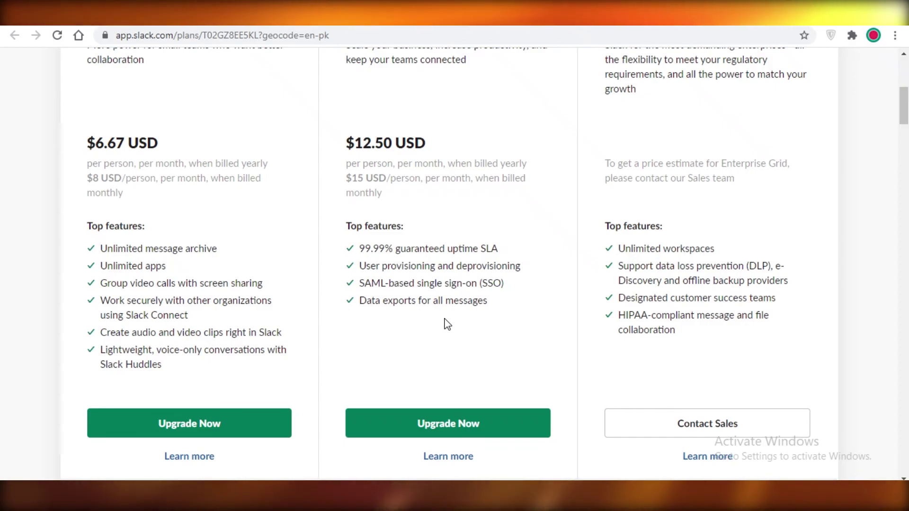
{"action": "scroll", "coordinate": [446, 320], "scroll_direction": "down", "scroll_amount": 3}
{"action": "scroll", "coordinate": [442, 317], "scroll_direction": "up", "scroll_amount": 3}
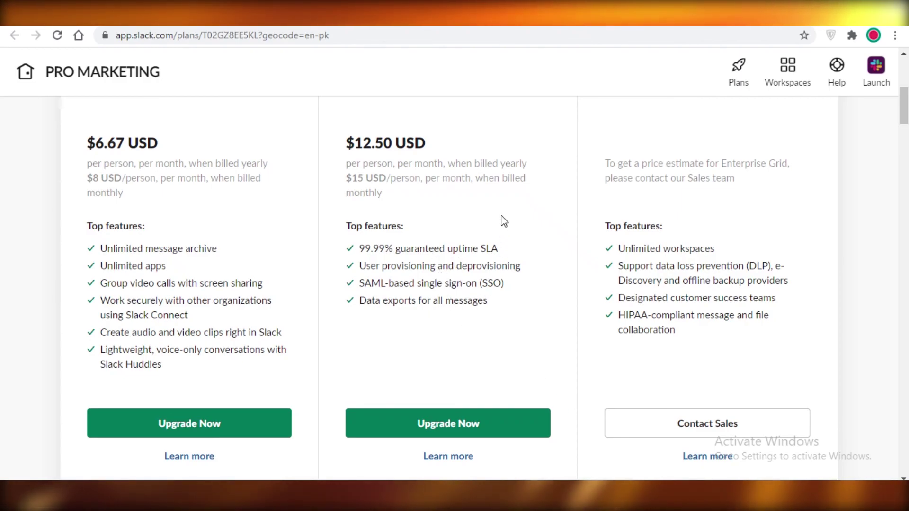
{"action": "scroll", "coordinate": [501, 219], "scroll_direction": "up", "scroll_amount": 3}
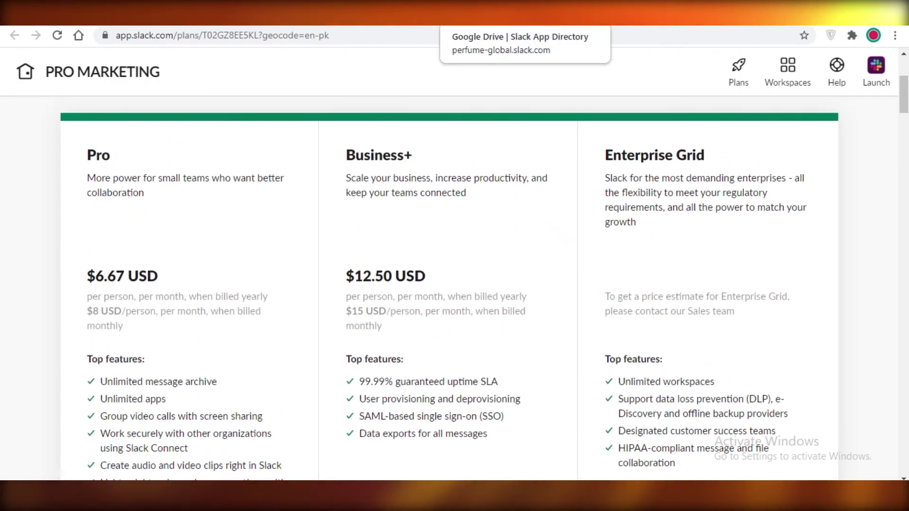
{"action": "left_click", "coordinate": [464, 14]}
{"action": "left_click", "coordinate": [501, 14]}
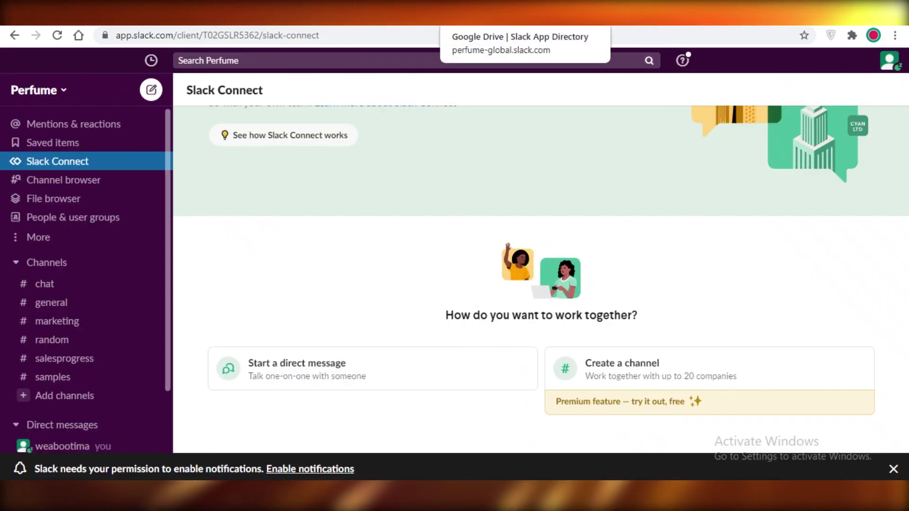